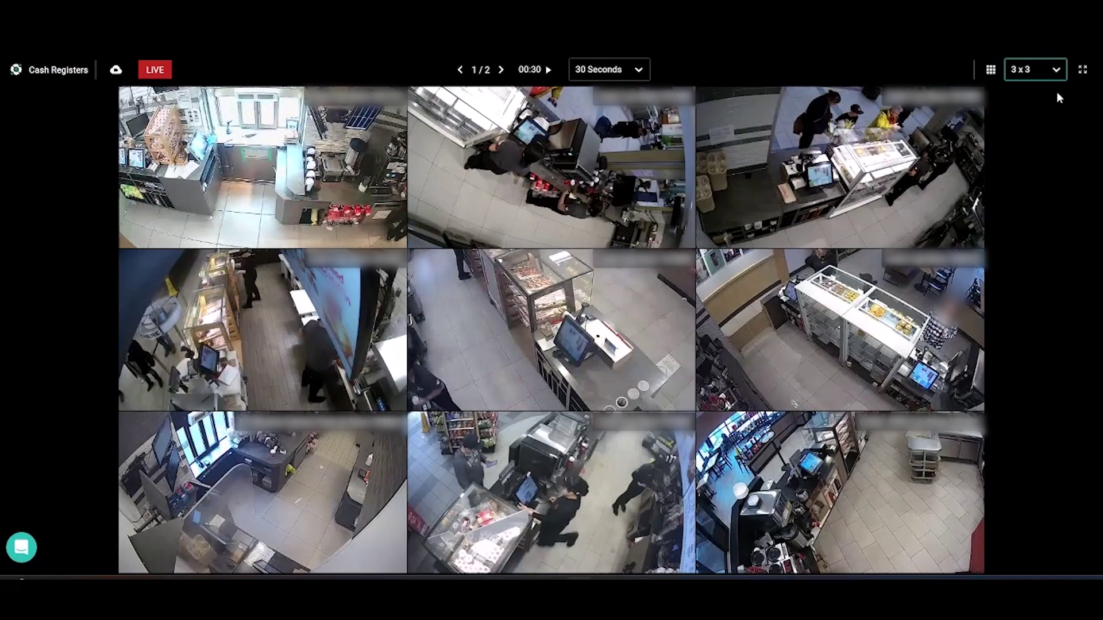
Set the Cash Registers video wall's grid layout to 2 x 2
left_click(1057, 76)
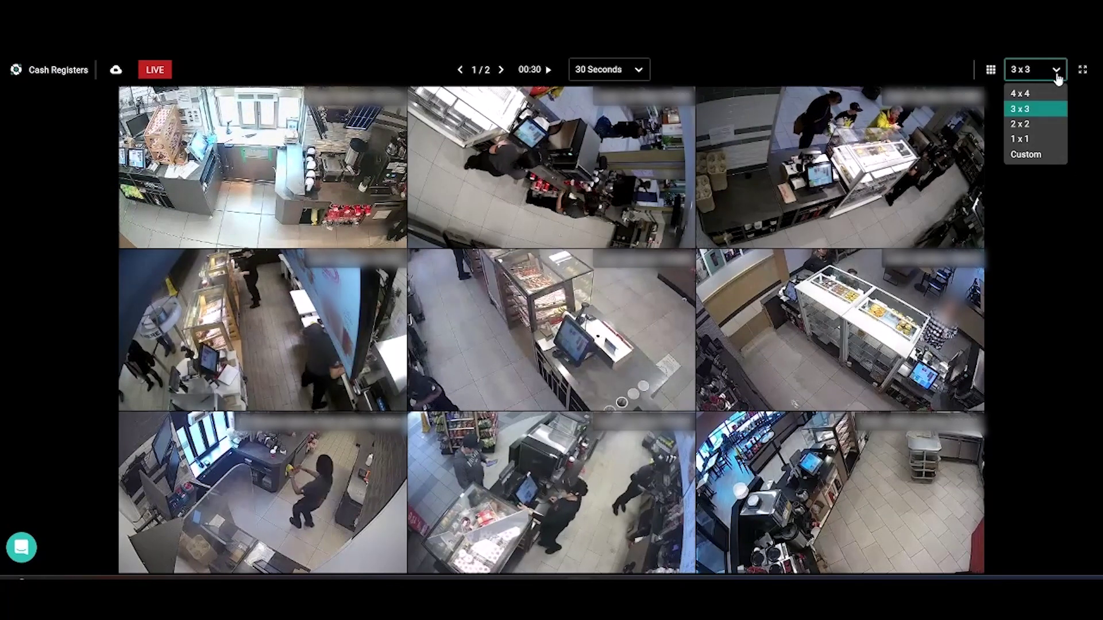
left_click(1042, 125)
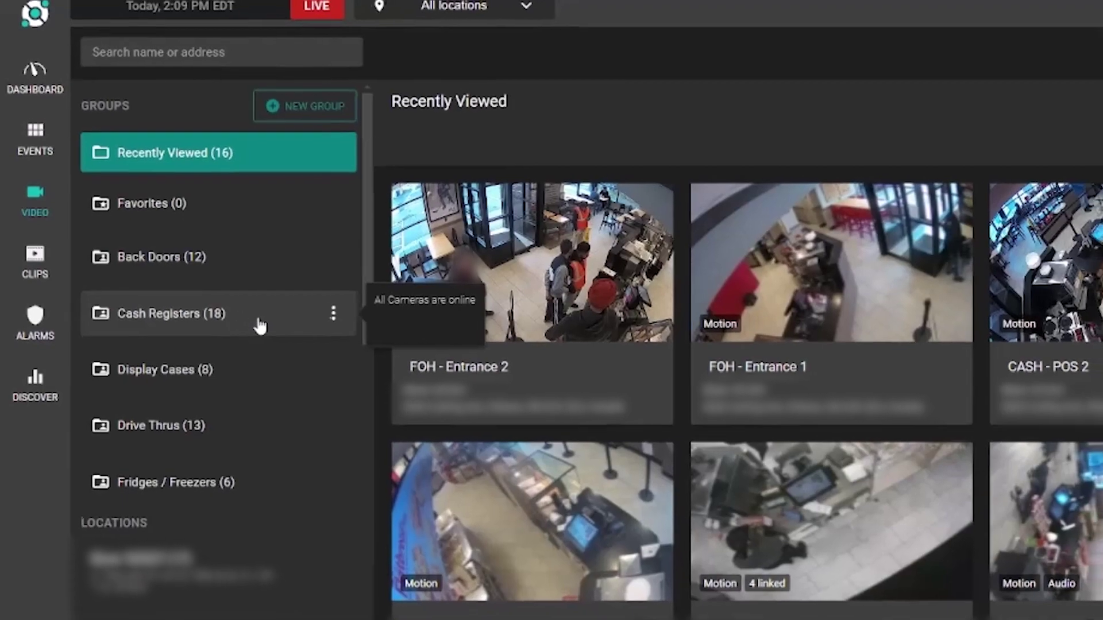
Open the Cash Registers camera group and launch its video wall
left_click(261, 325)
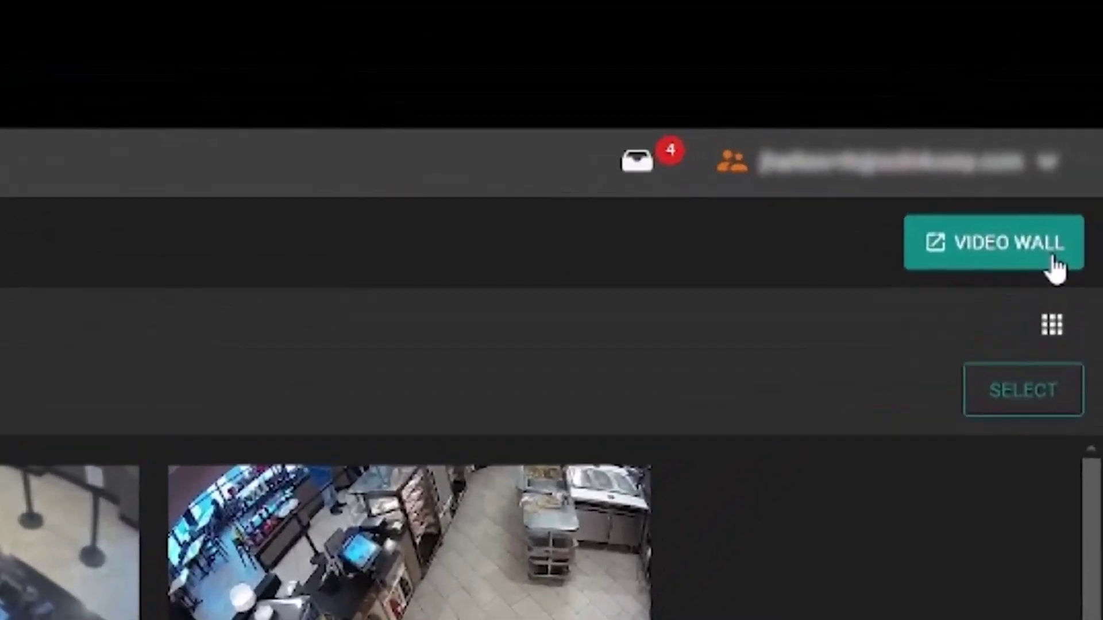
left_click(1021, 275)
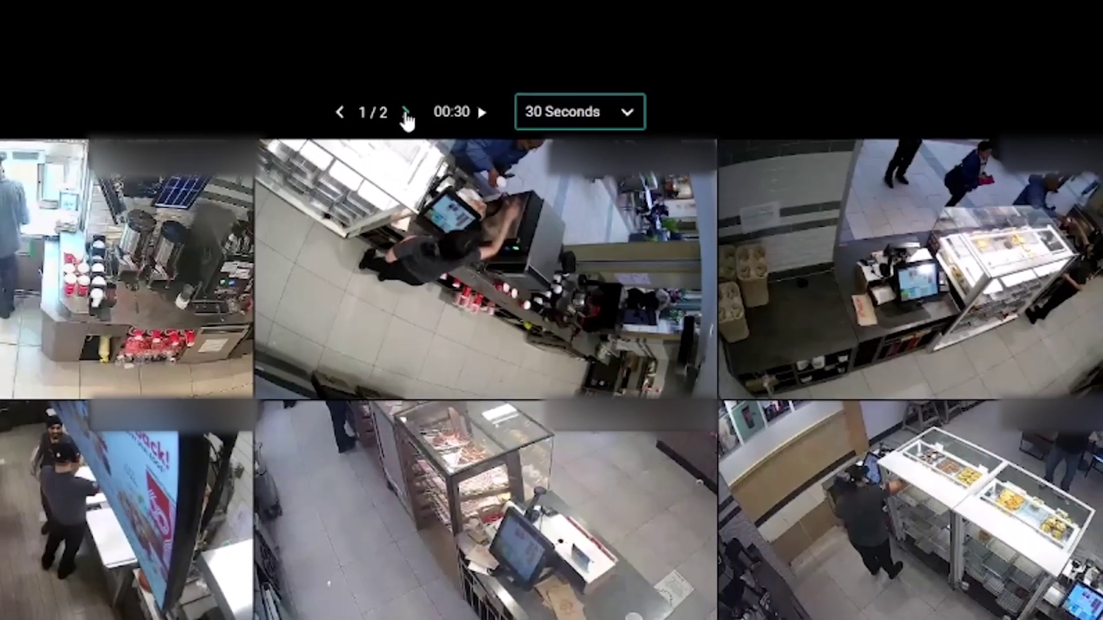
Go to the wall's second page and start automatic page rotation with a 1-minute interval
left_click(402, 113)
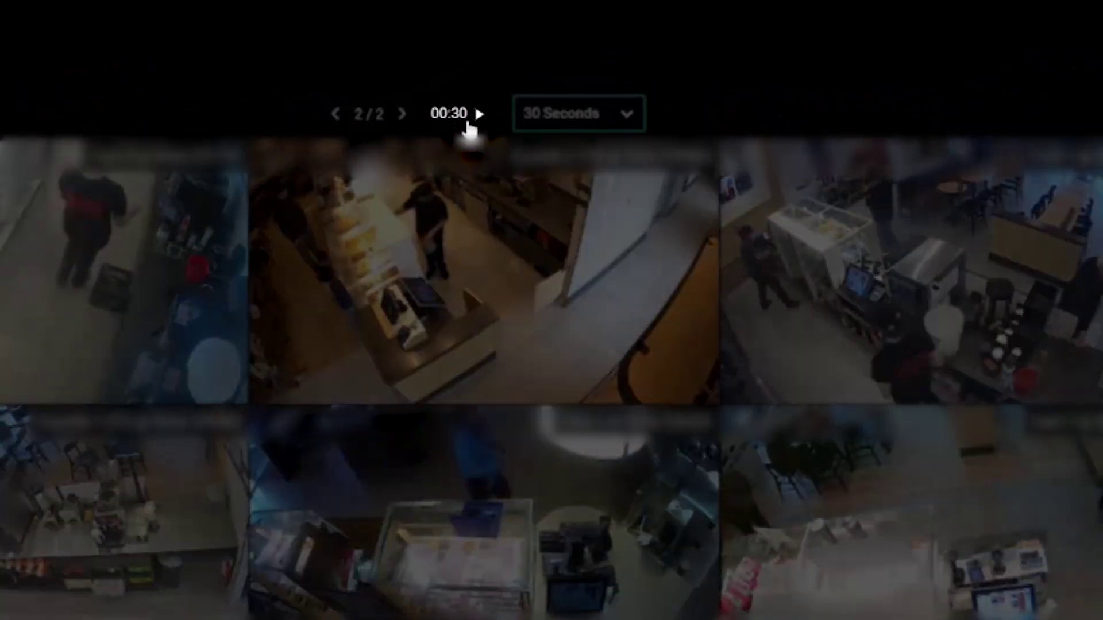
left_click(477, 115)
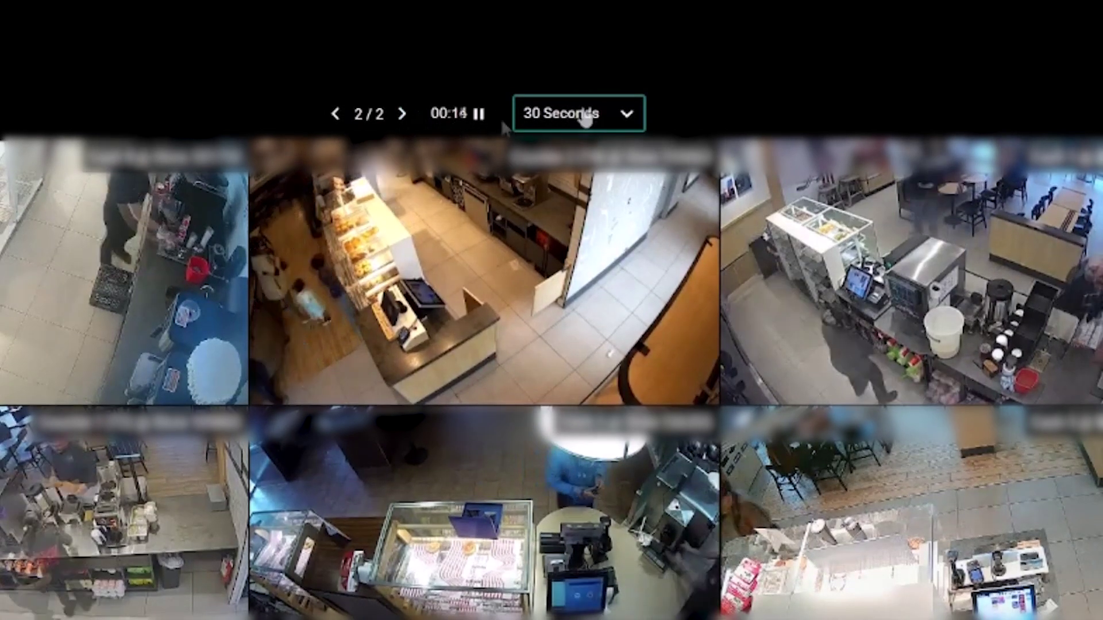
left_click(597, 127)
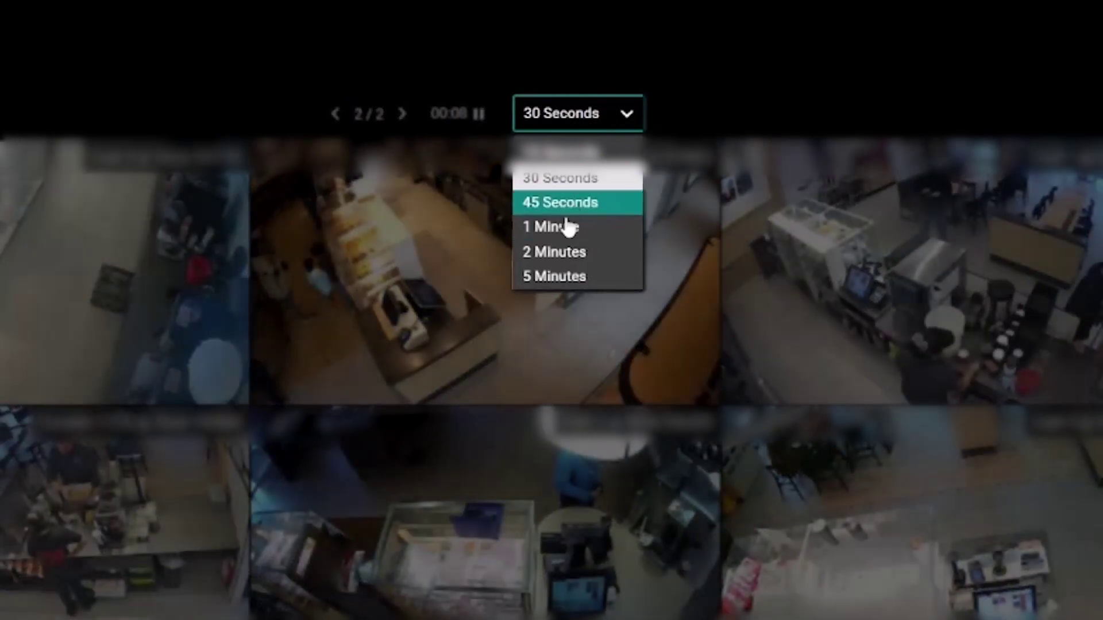
left_click(568, 227)
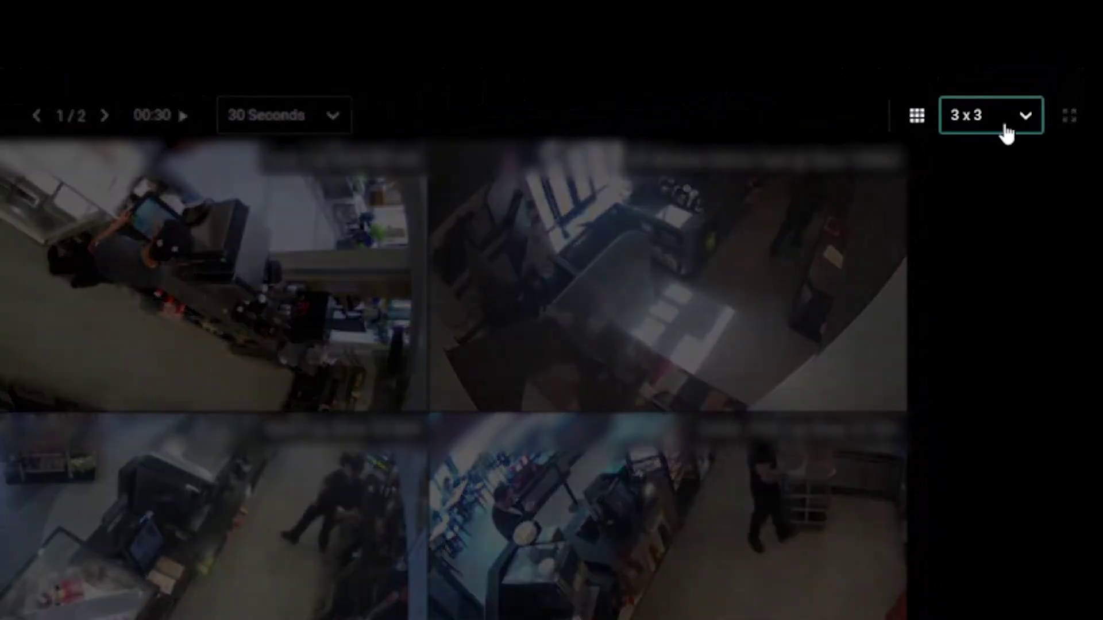
Try preset grid sizes, switch the video wall to the Custom layout and open it for editing
left_click(1007, 134)
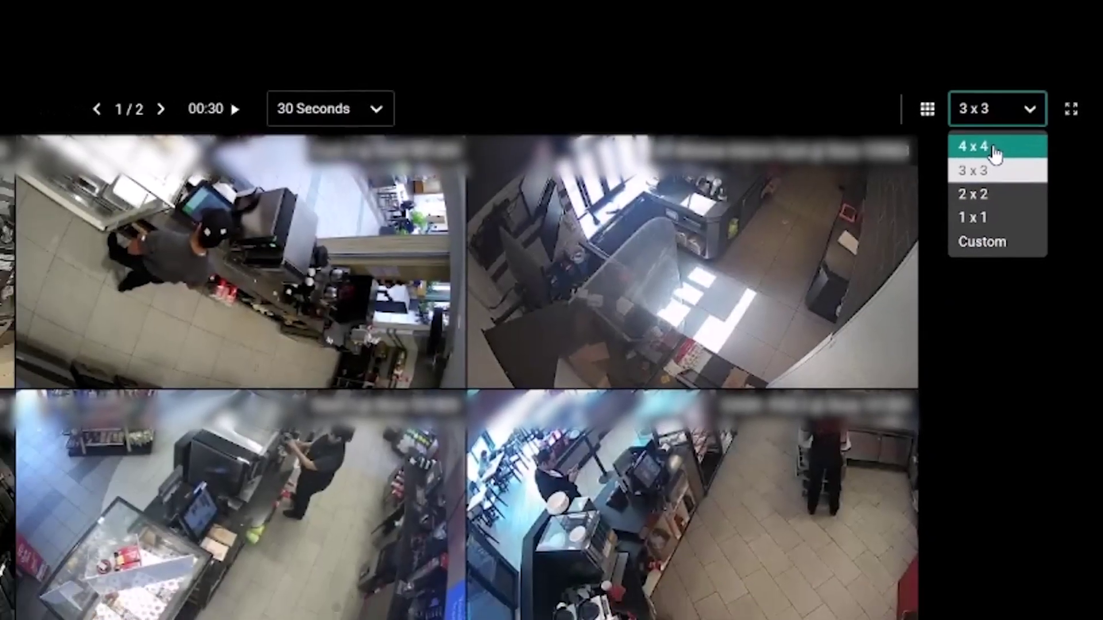
left_click(984, 160)
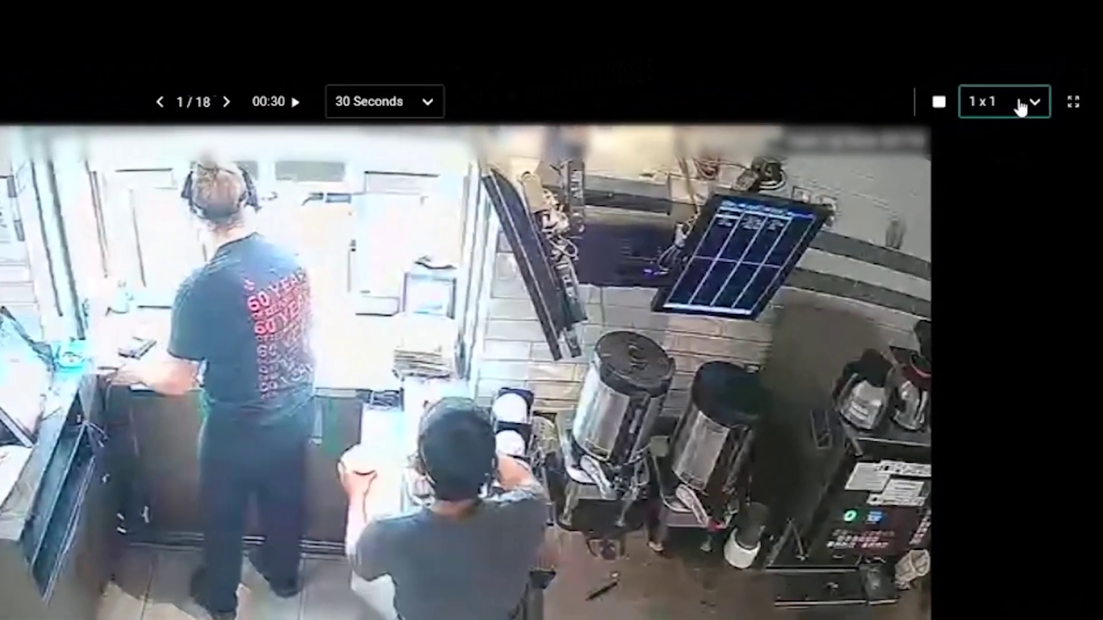
left_click(1037, 85)
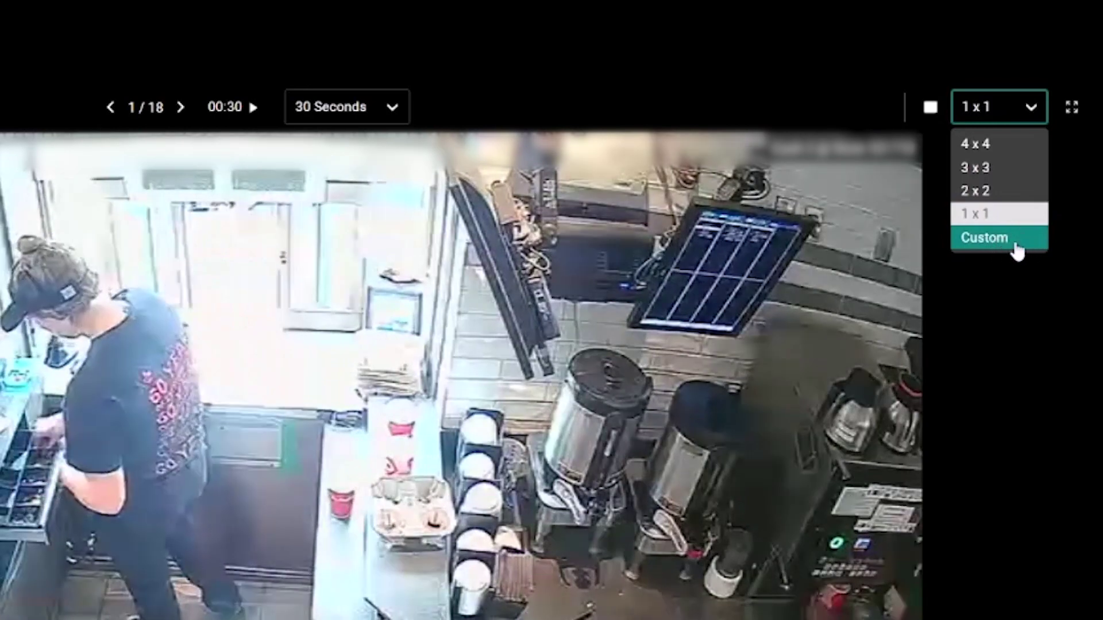
left_click(1017, 240)
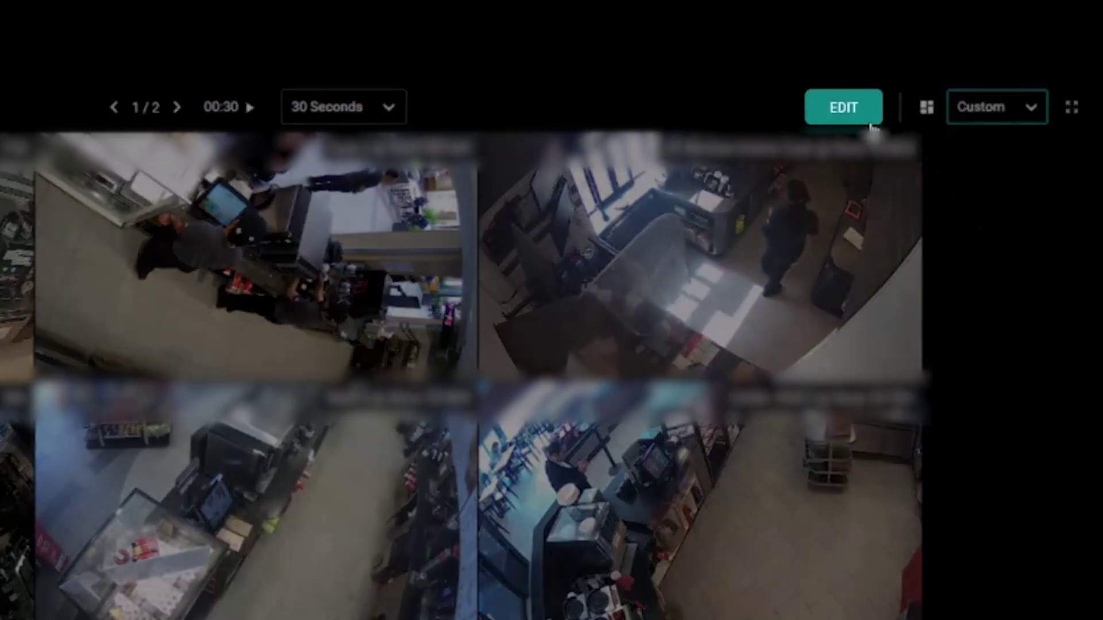
left_click(860, 121)
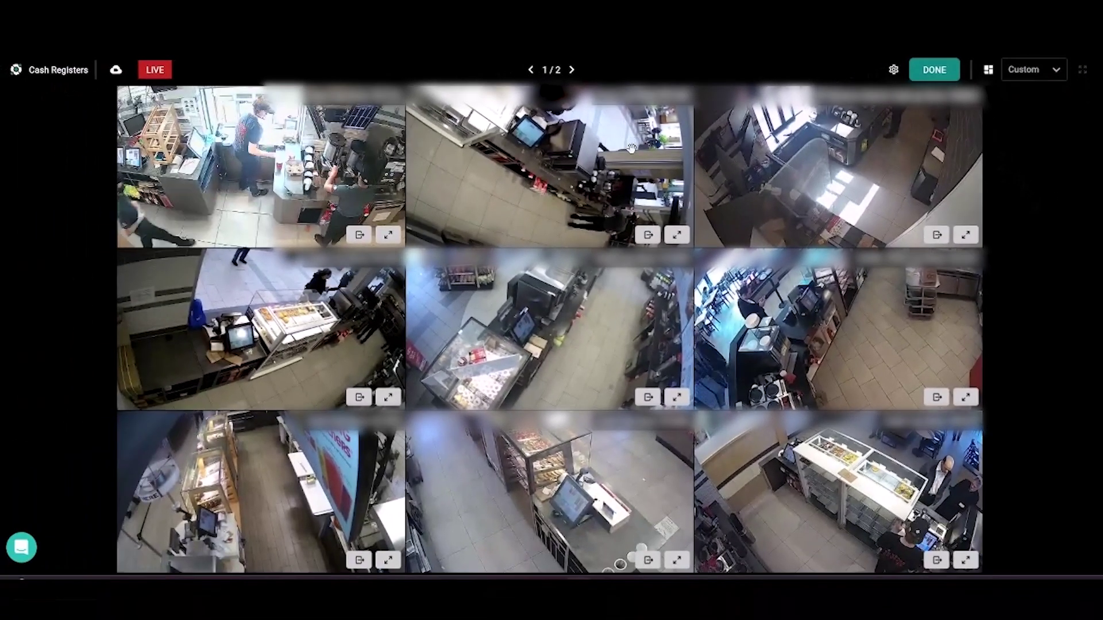
Rearrange the camera tiles in the top row and change the layout's base grid to 4 x 4
left_click_drag(631, 148, 670, 81)
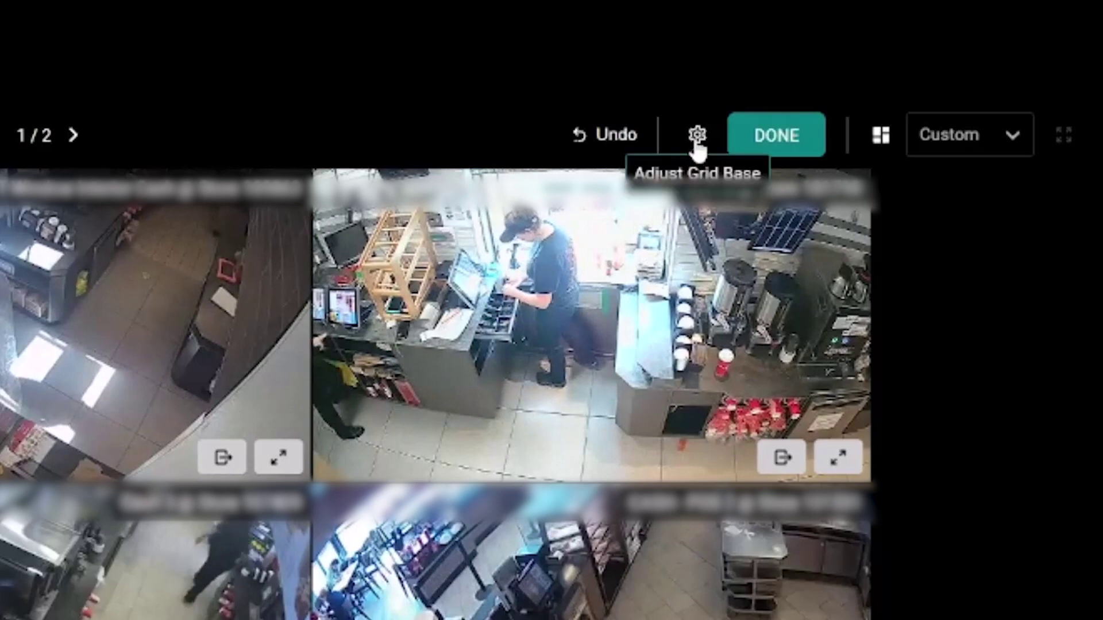
left_click(697, 138)
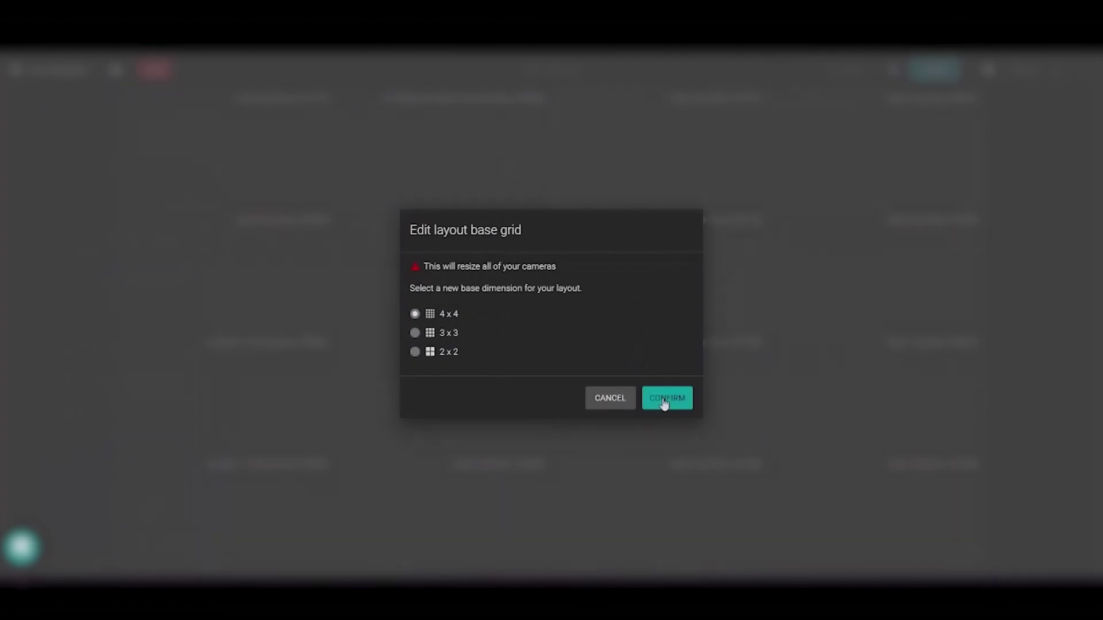
left_click(664, 402)
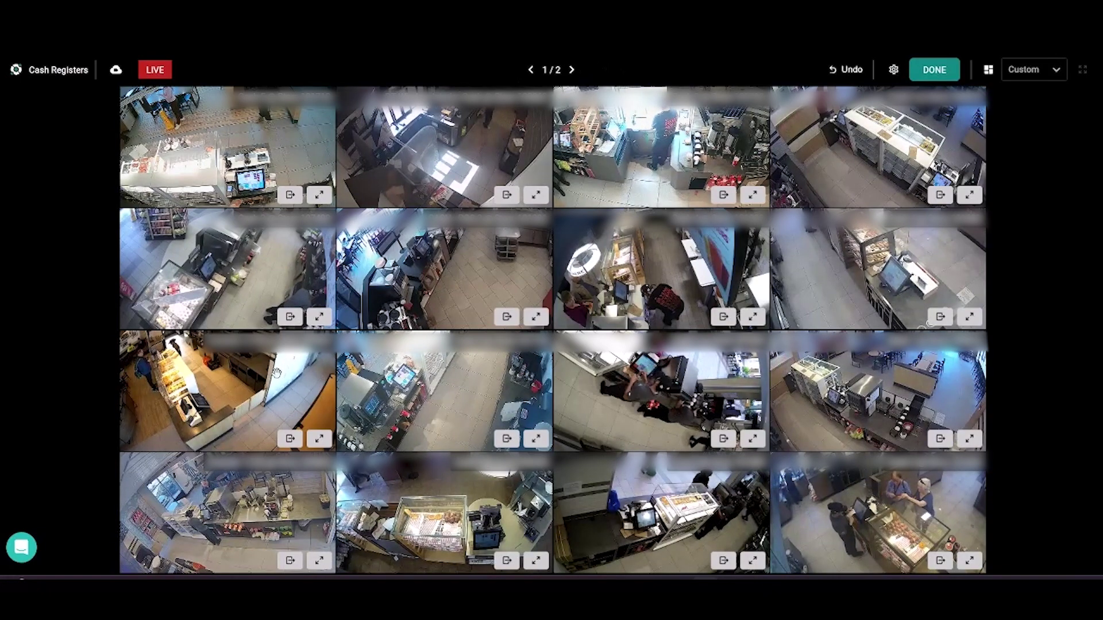
Move the doughnut counter camera from the third row to the grid's top-right slot and expand it to a 2 x 2 tile
left_click_drag(276, 373, 836, 152)
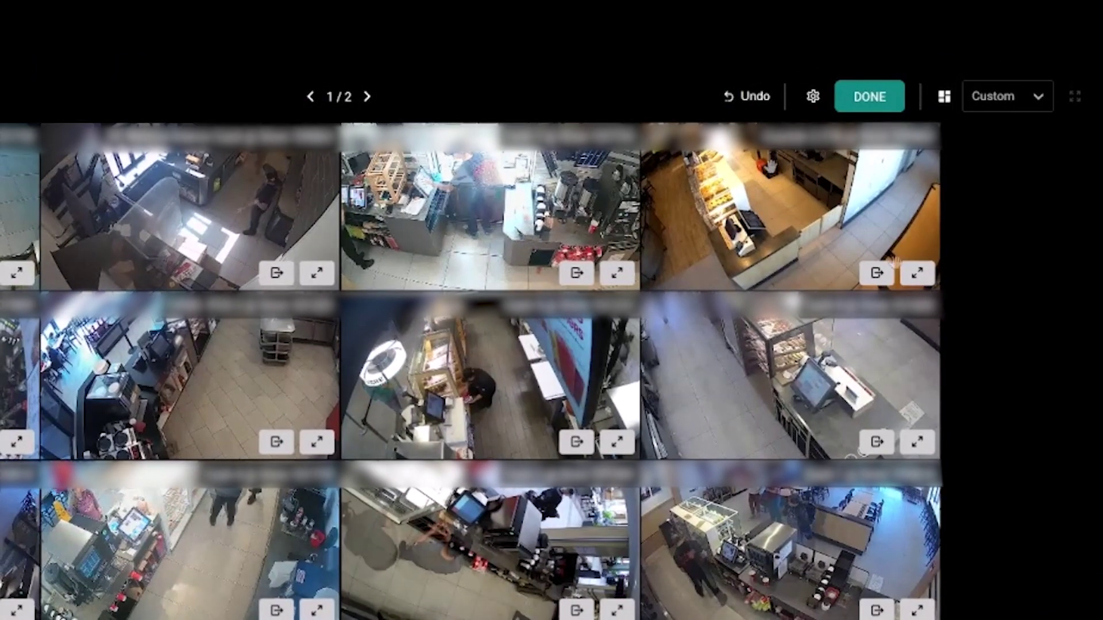
left_click(919, 276)
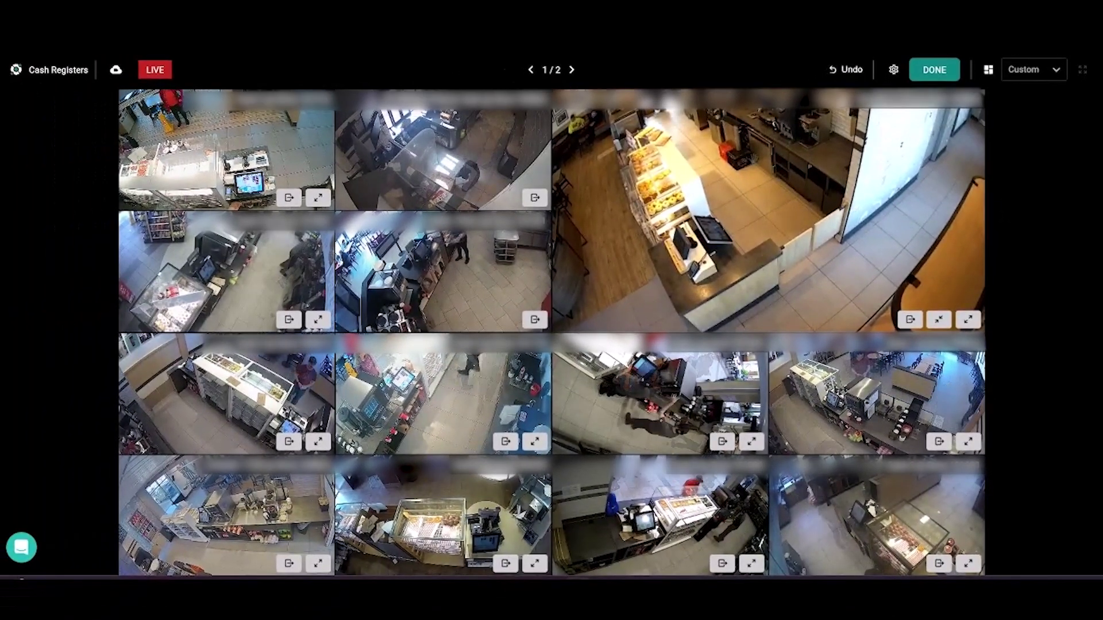
left_click(839, 76)
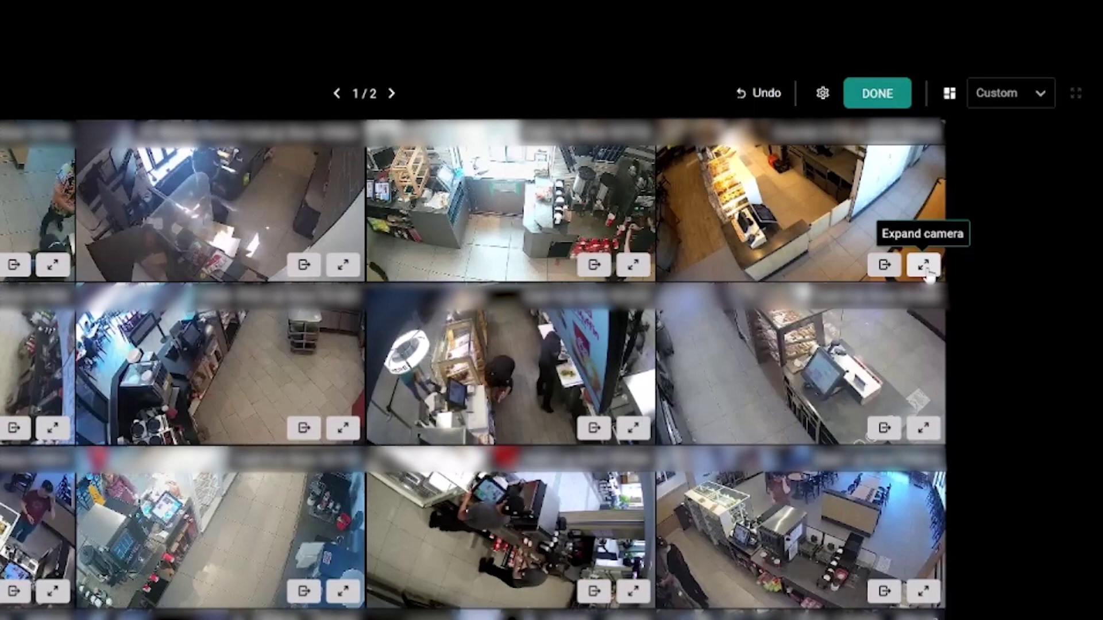
left_click(924, 266)
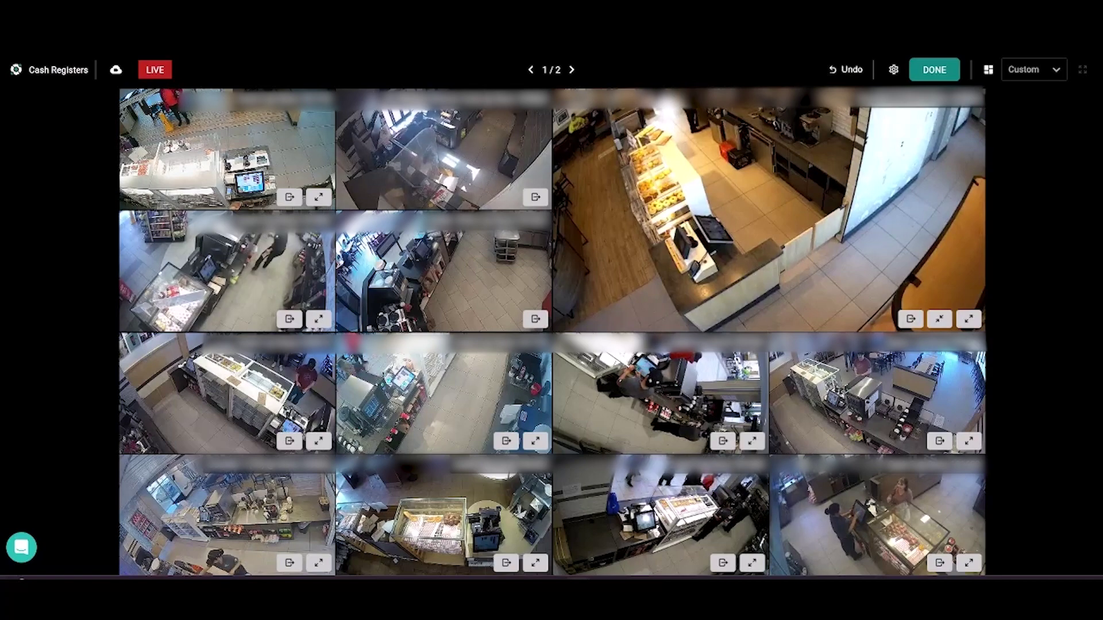
Try expanding the doughnut counter camera to a 3 x 3 tile and undo that expansion
left_click(969, 320)
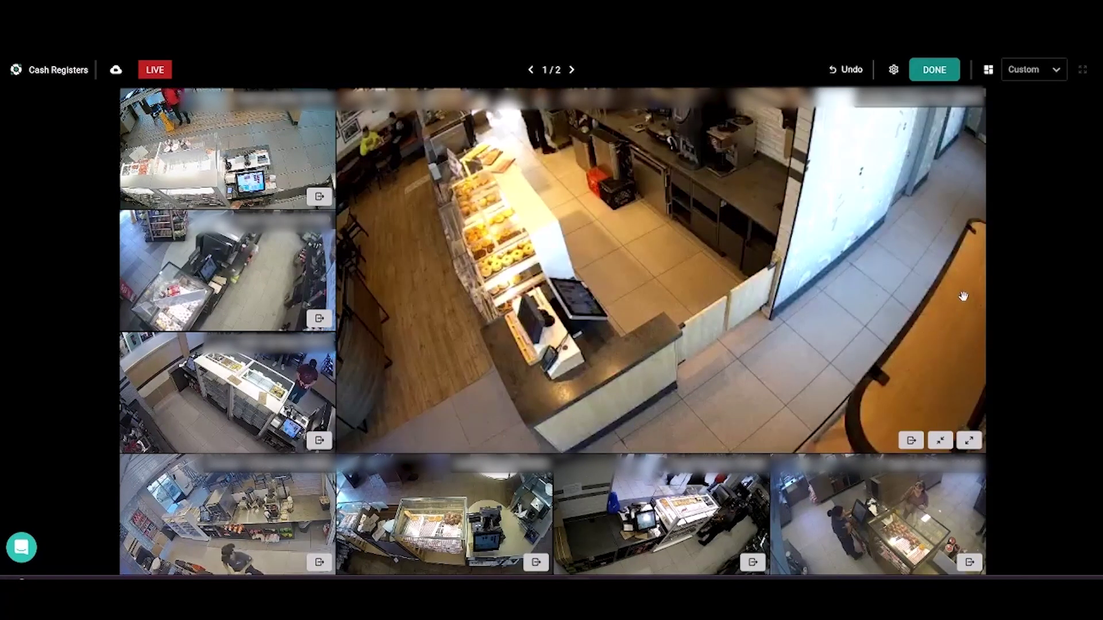
left_click(849, 71)
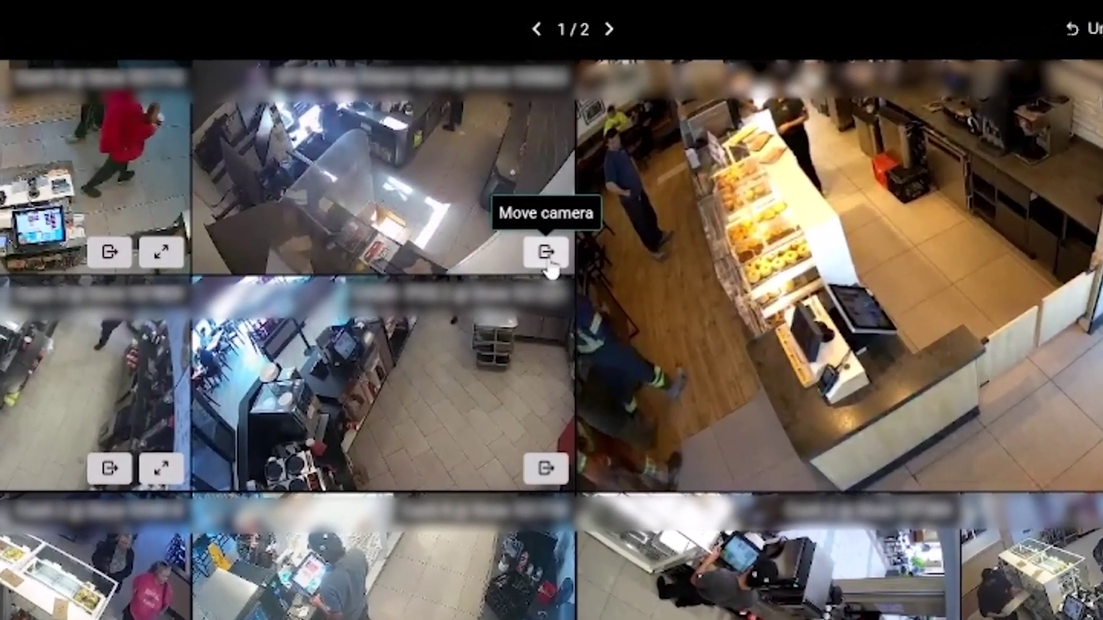
Move the second camera in the top row of the custom layout to Page 2
left_click(546, 253)
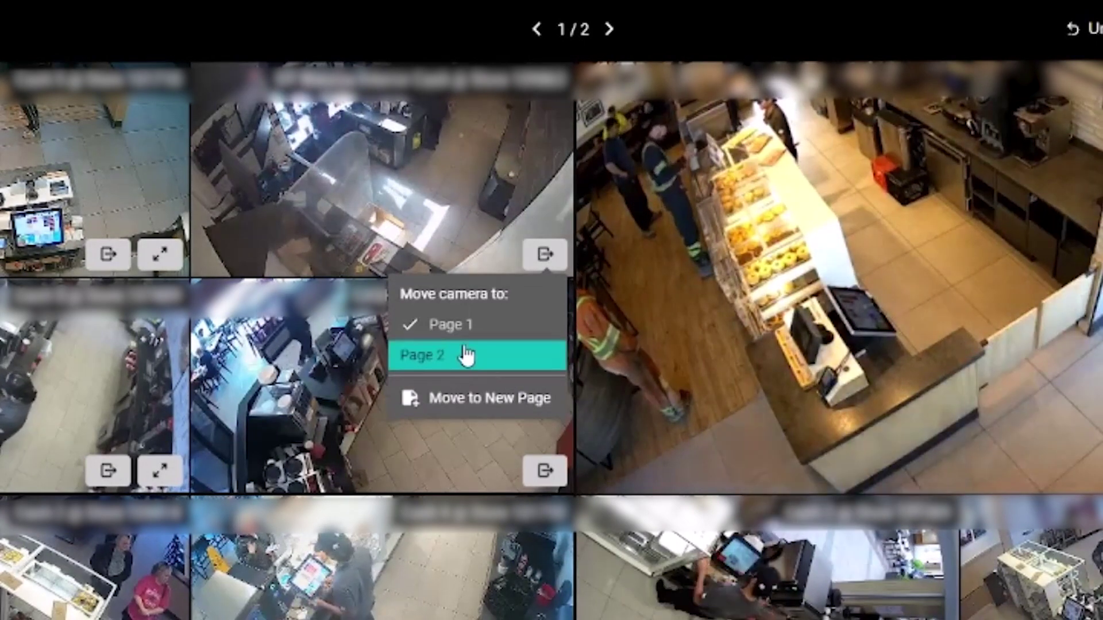
left_click(478, 371)
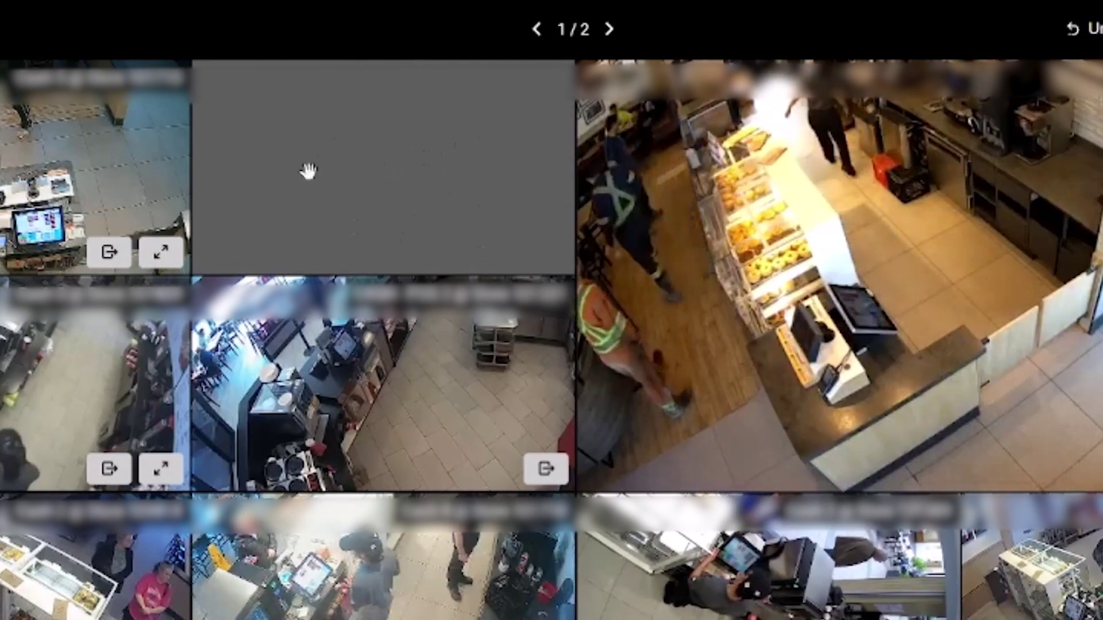
Move the camera showing the service window and coffee urns from the second page to Page 1, and return to the first page
left_click(609, 32)
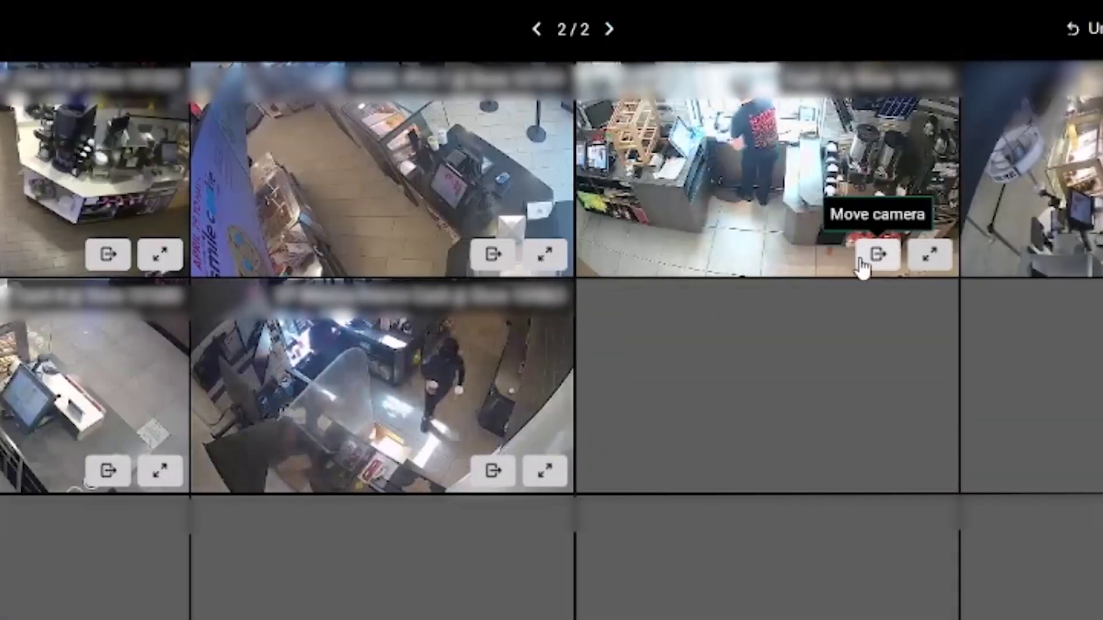
left_click(873, 261)
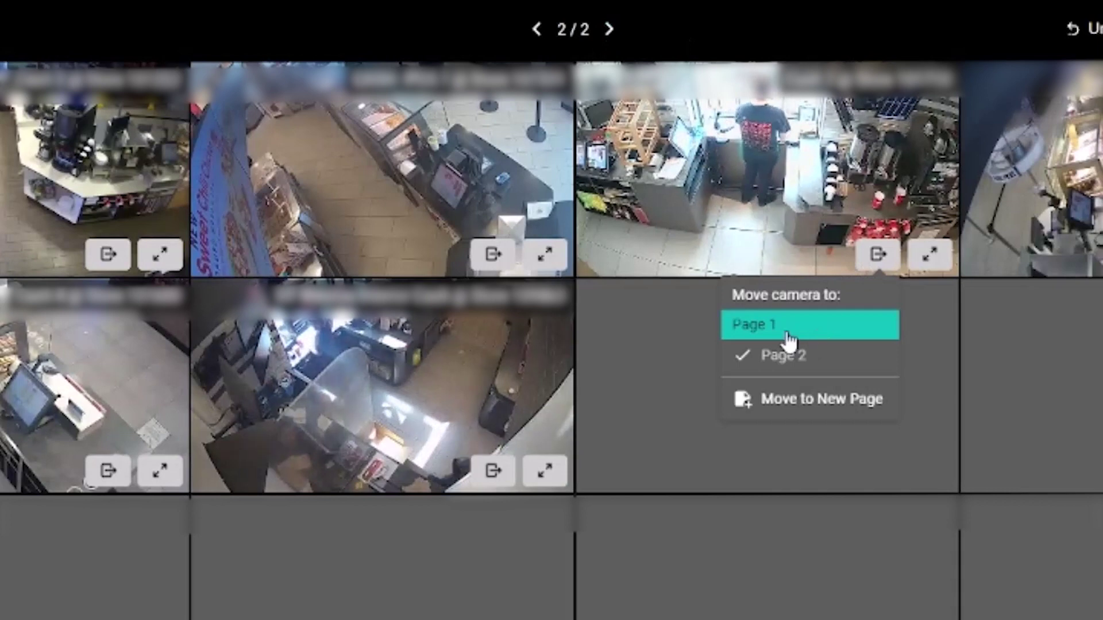
left_click(850, 327)
left_click(540, 30)
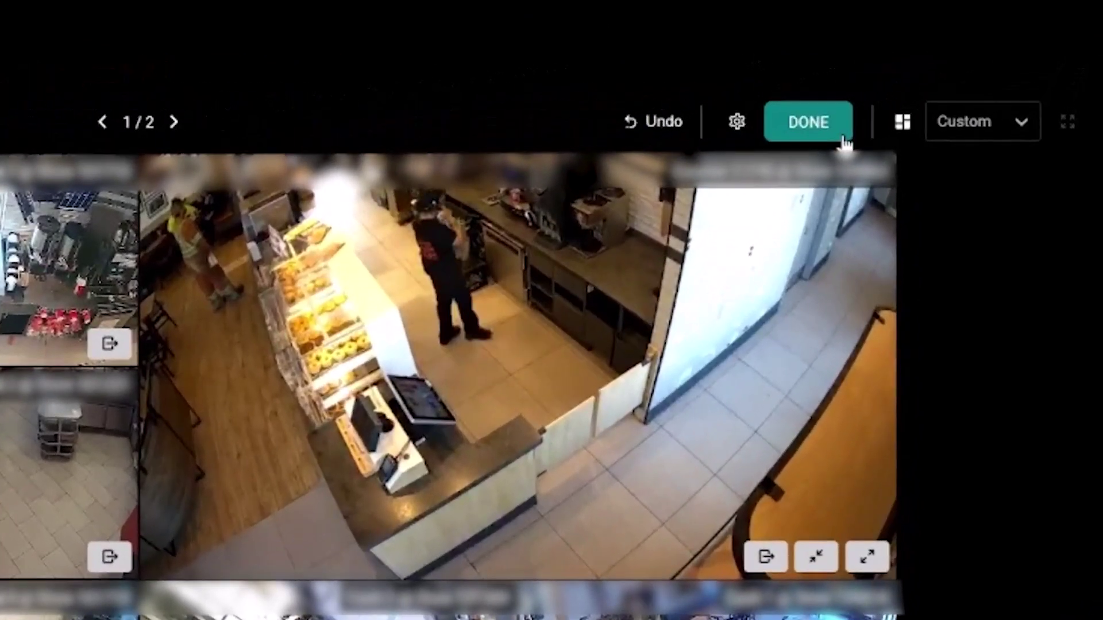
Finish editing the wall arrangement and display it in the Custom layout
left_click(809, 122)
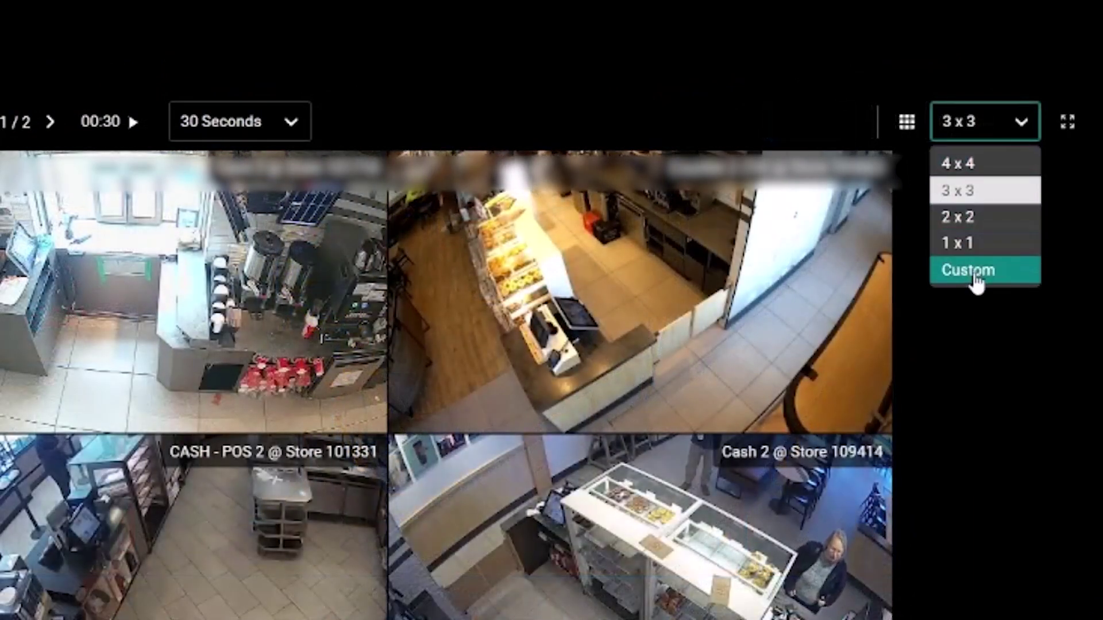
left_click(1006, 277)
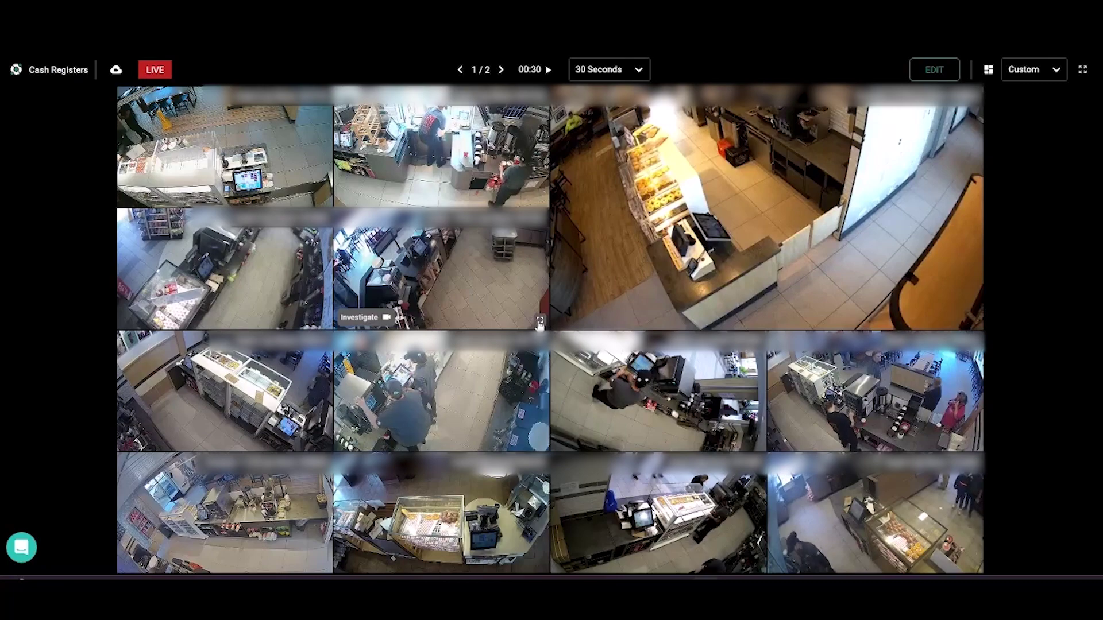
View the second camera of the second row enlarged, and view the whole video wall in full screen
left_click(539, 322)
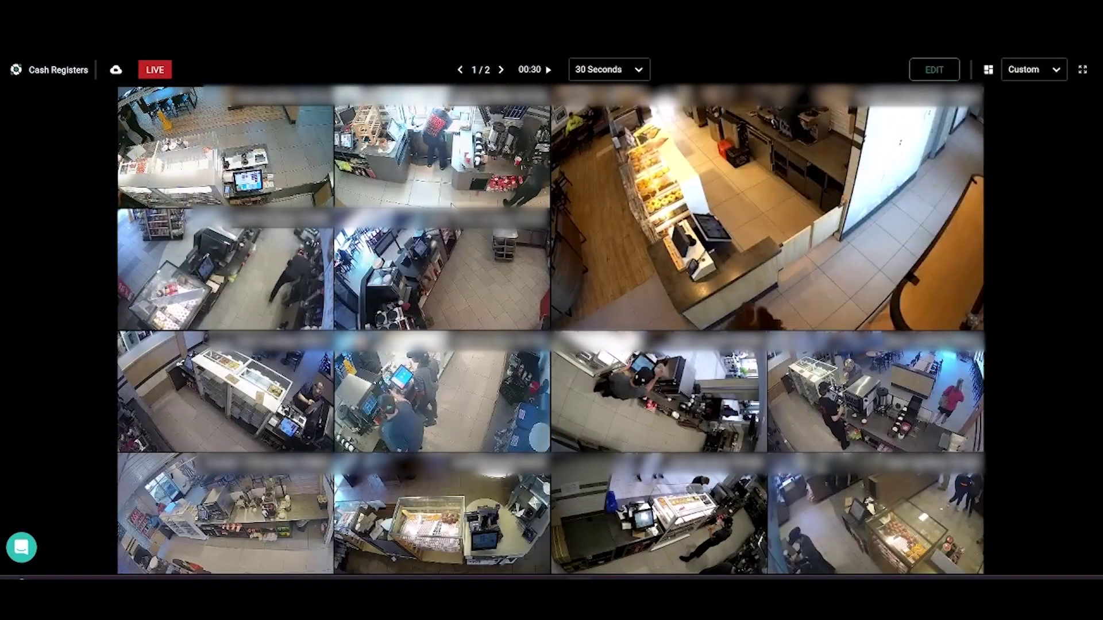
left_click(1083, 71)
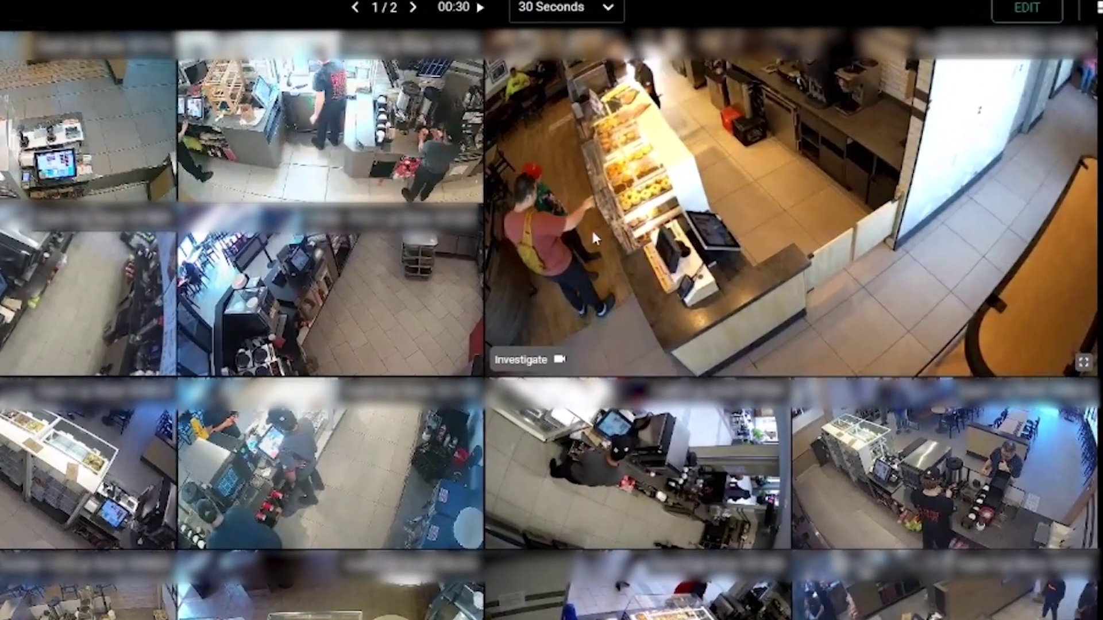
Open the large doughnut counter camera for investigation from the video wall
left_click(526, 362)
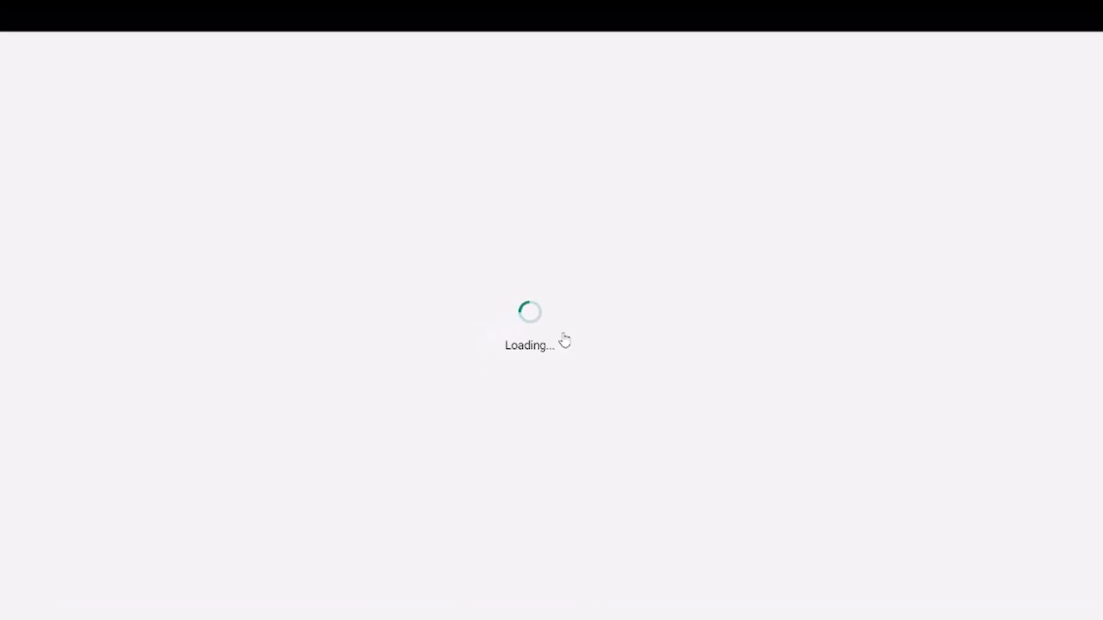